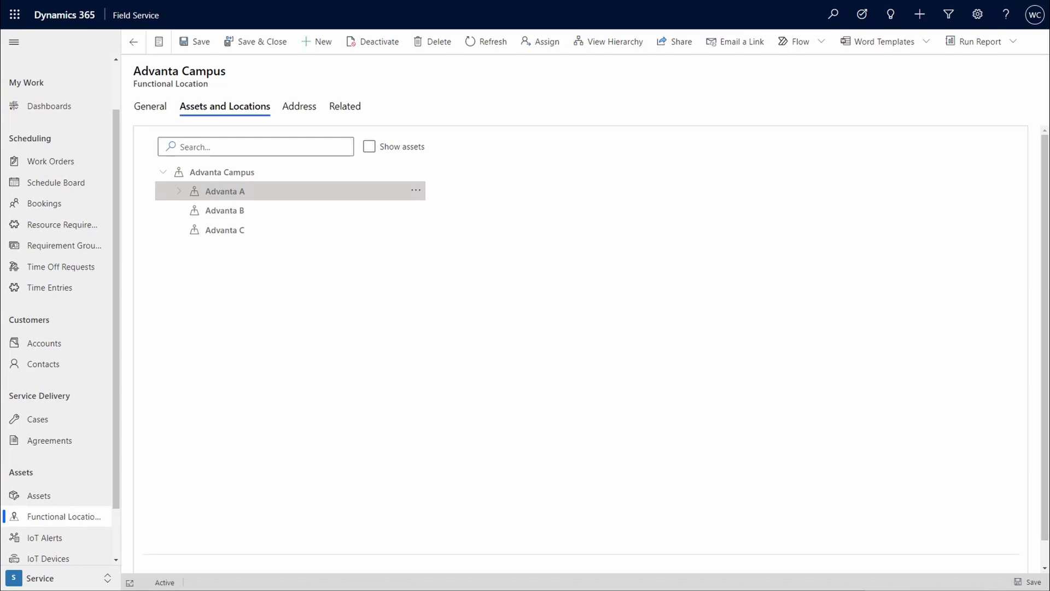
- Expand Advanta A and its Floor 3 in the location tree, then select Advanta A Roof
{"action": "left_click", "coordinate": [179, 193]}
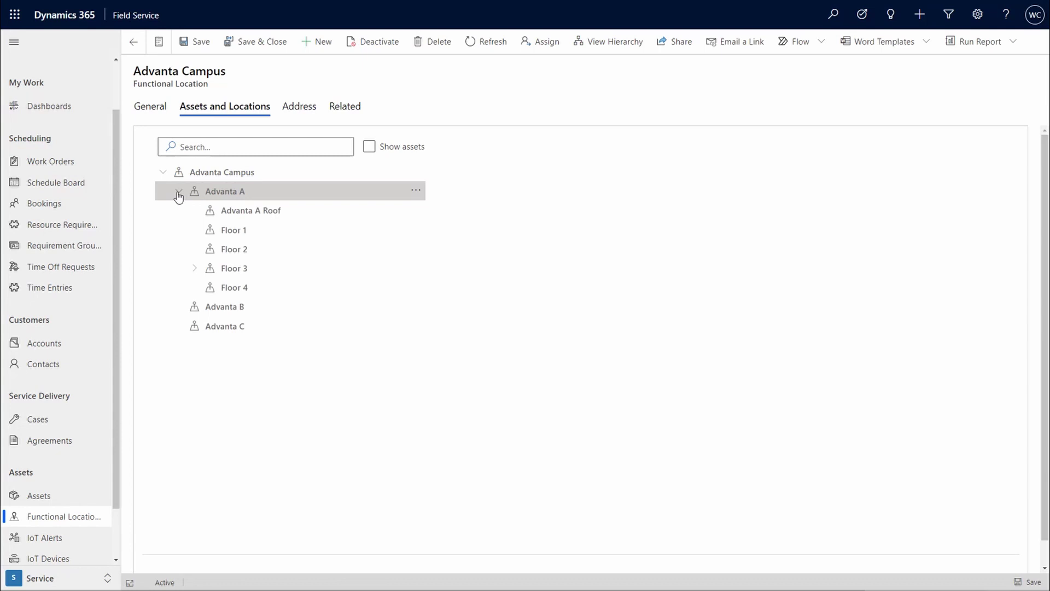
{"action": "left_click", "coordinate": [196, 268]}
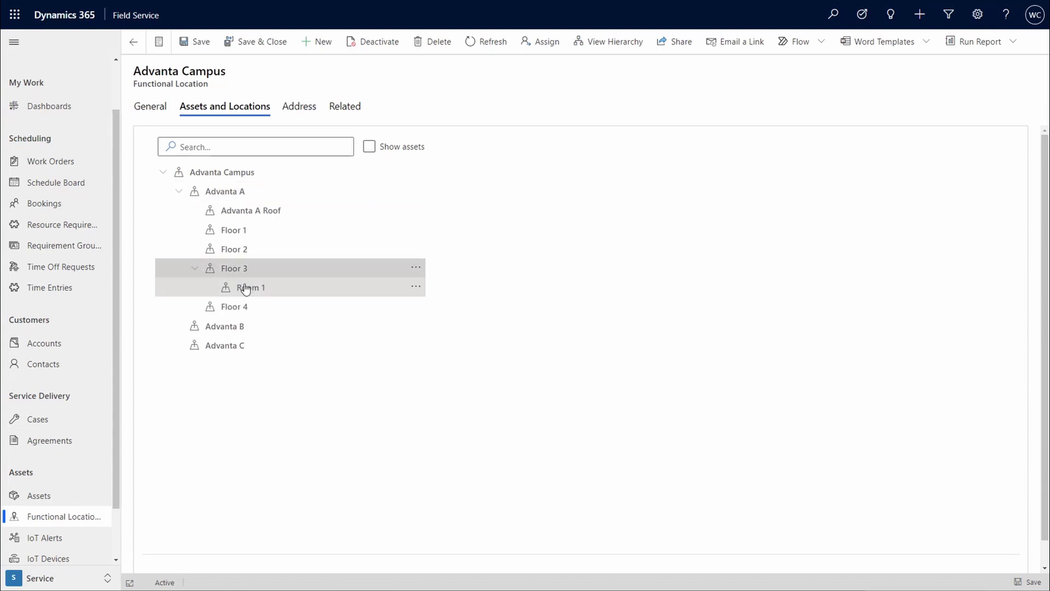
{"action": "left_click", "coordinate": [259, 212]}
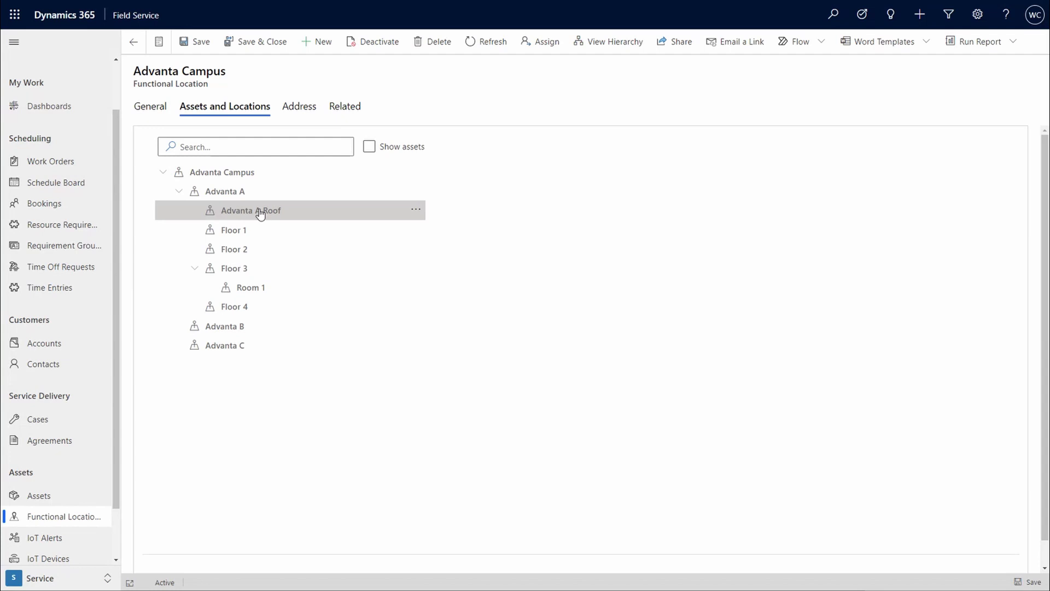
- Create a new location named 'Floor 5' under Advanta A Roof through Quick Create
{"action": "left_click", "coordinate": [415, 210]}
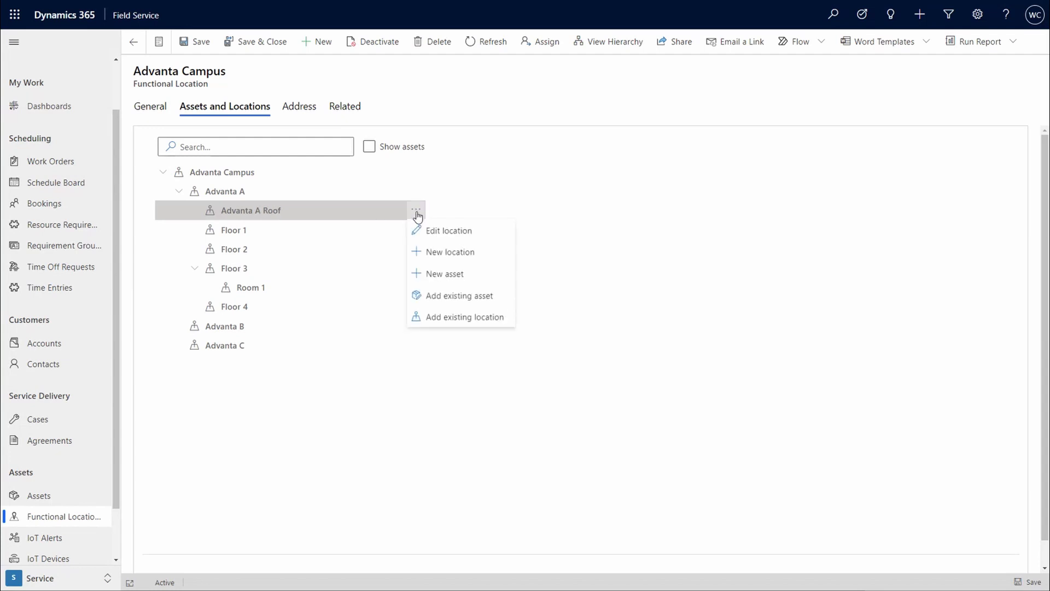
{"action": "left_click", "coordinate": [445, 253]}
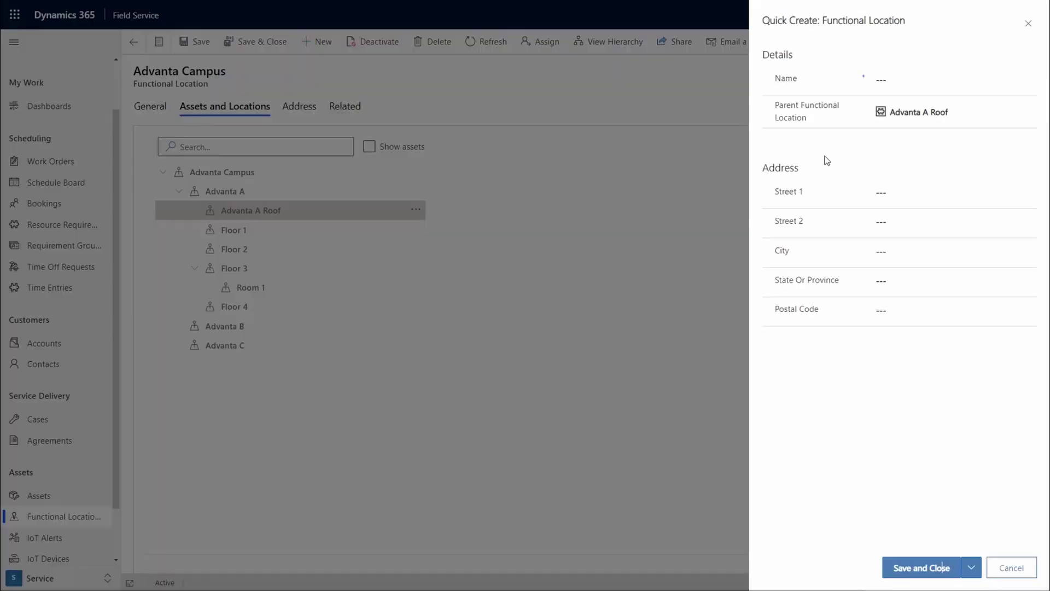
{"action": "left_click", "coordinate": [893, 73]}
{"action": "type", "text": "Fl"}
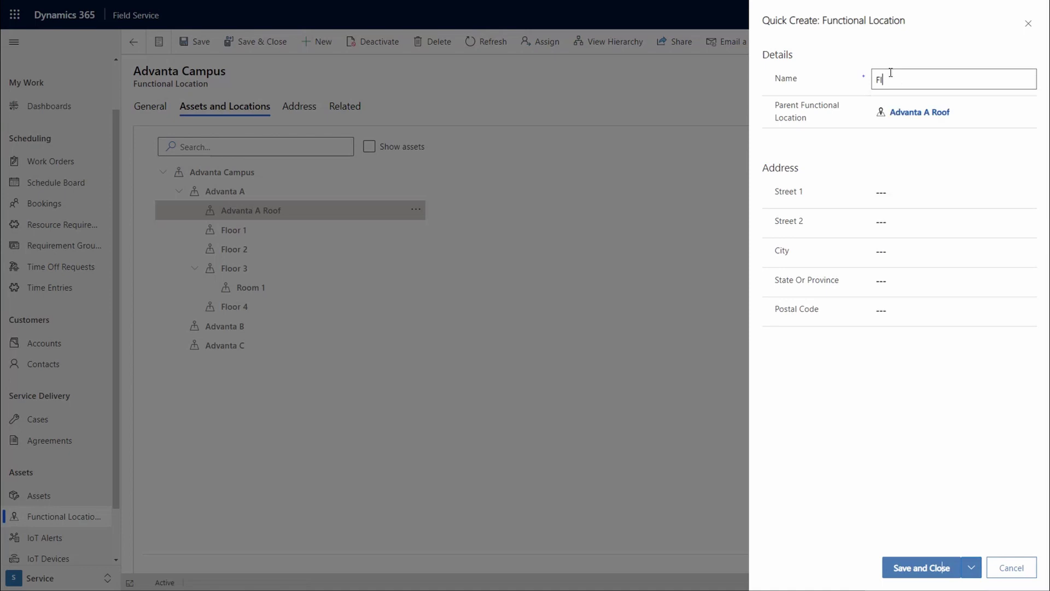
{"action": "type", "text": "oor 5"}
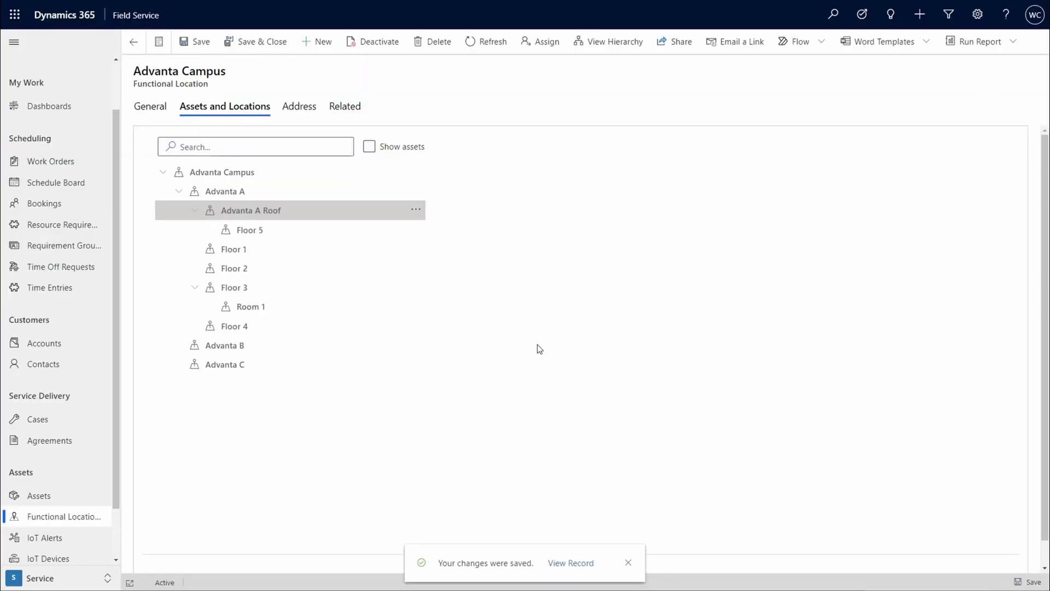
- Drag Floor 5 onto Advanta A so it is listed after Floor 4
{"action": "left_click", "coordinate": [277, 227]}
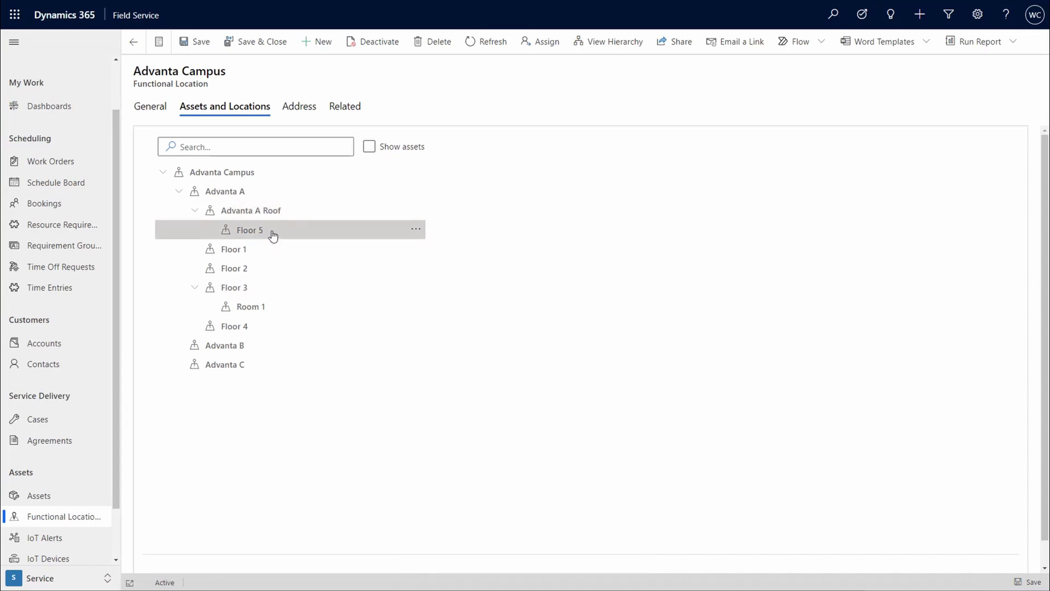
{"action": "left_click_drag", "start_coordinate": [273, 235], "coordinate": [269, 340]}
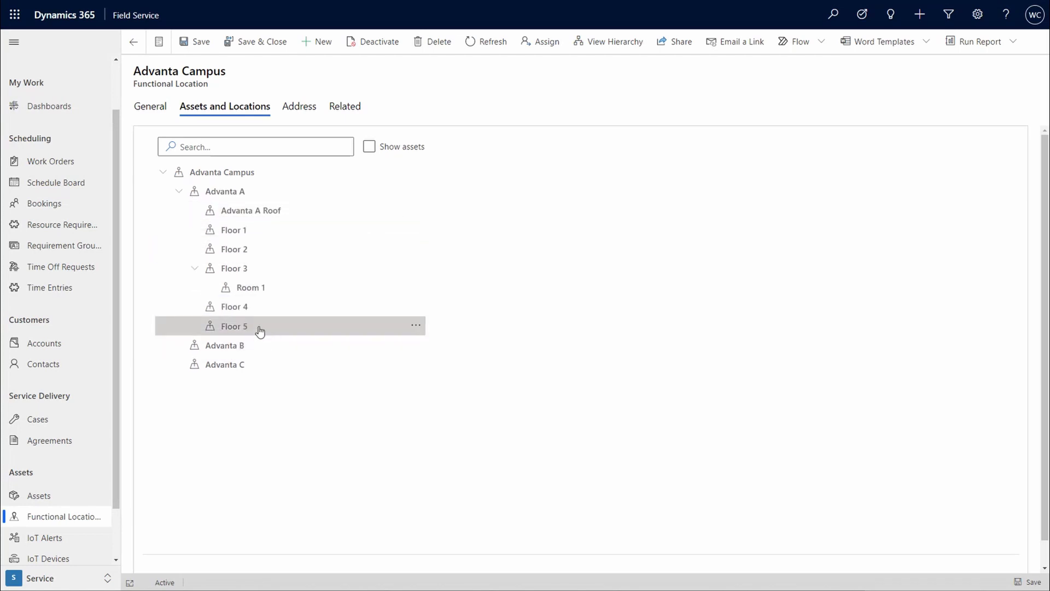
- Turn on Show assets and expand HVAC Unit to reveal Compressor, Condenser, Fan and Thermostat
{"action": "left_click", "coordinate": [369, 146]}
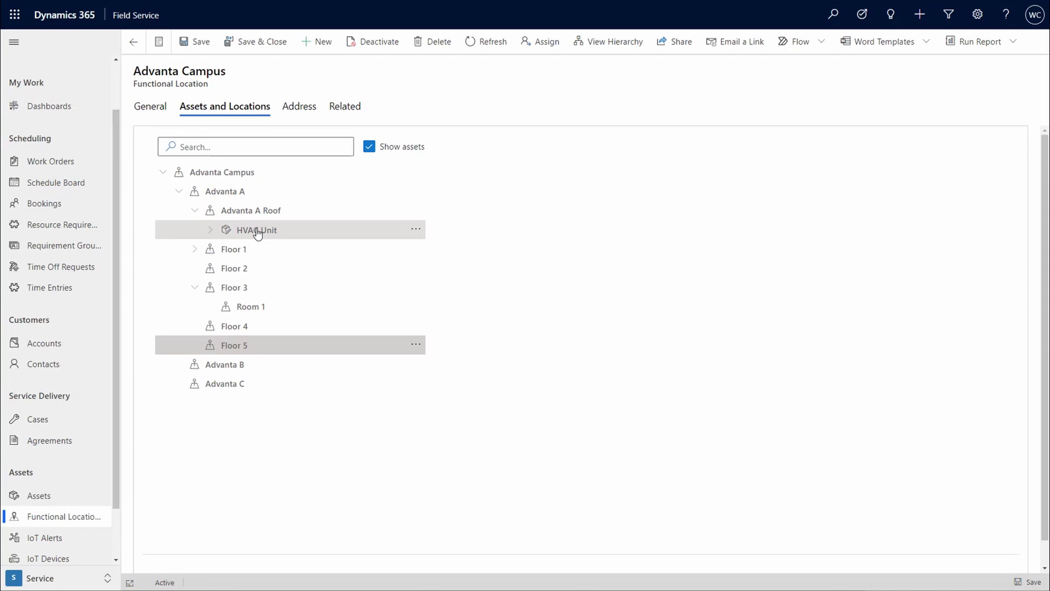
{"action": "left_click", "coordinate": [212, 232]}
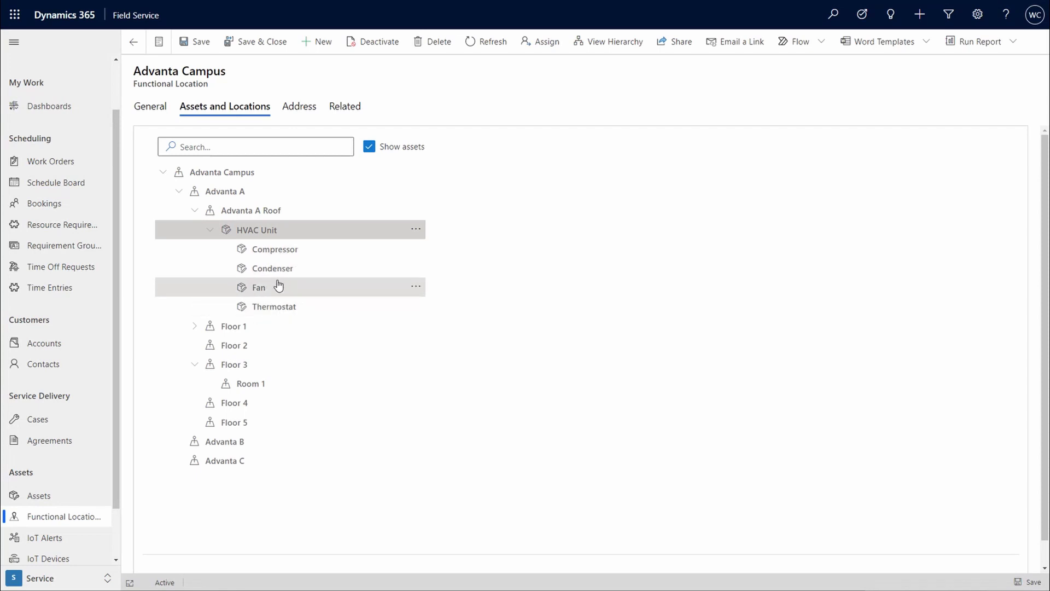
- Open the HVAC Unit asset record and view its Assets and Locations tab
{"action": "left_click", "coordinate": [276, 234]}
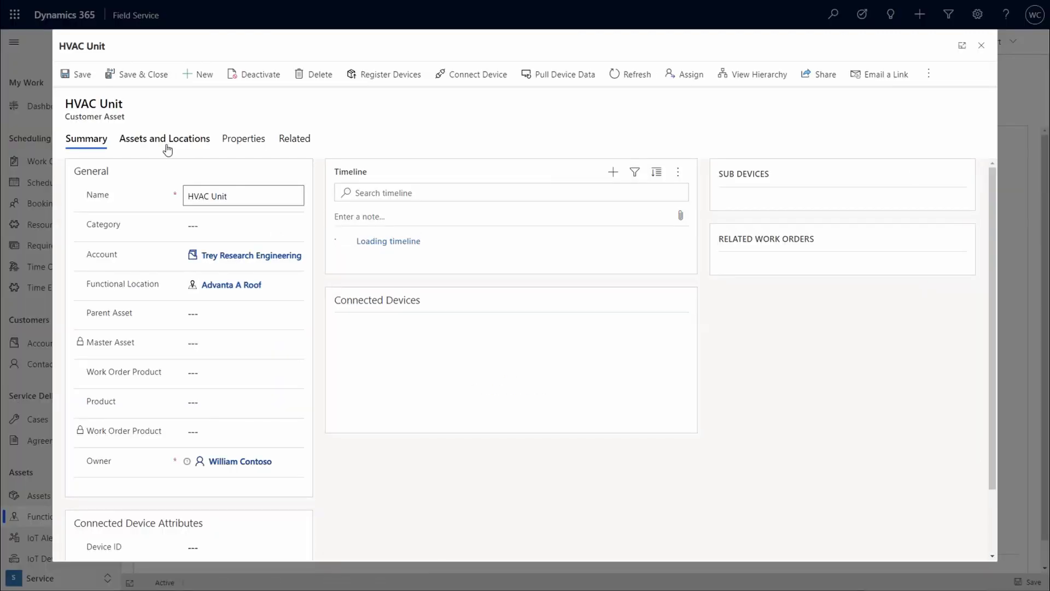
{"action": "left_click", "coordinate": [167, 141]}
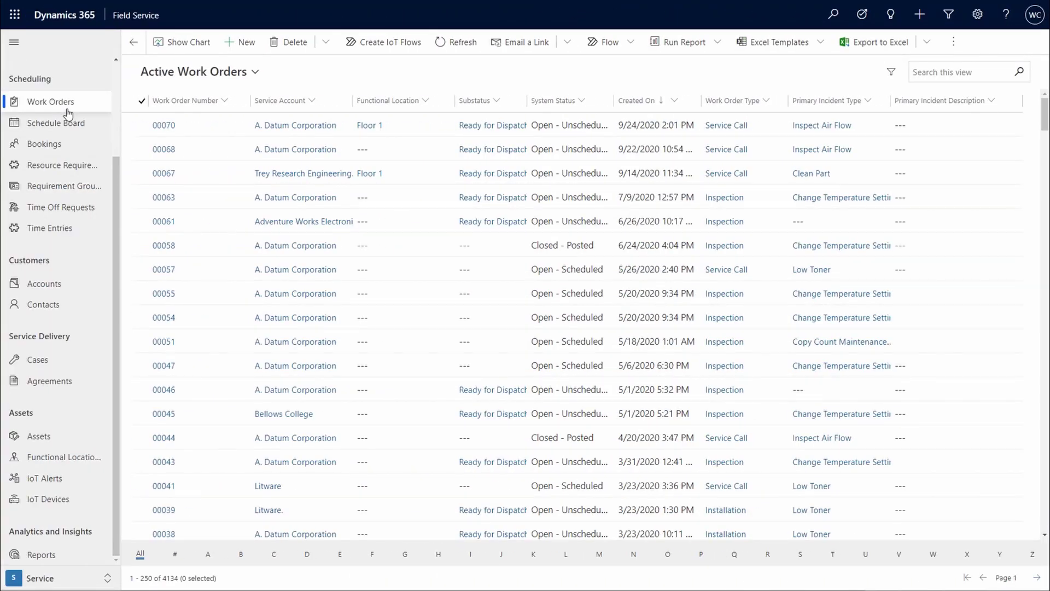
- Start a new work order with service account Trey Research Engineering and functional location Advanta A Roof
{"action": "left_click", "coordinate": [244, 42]}
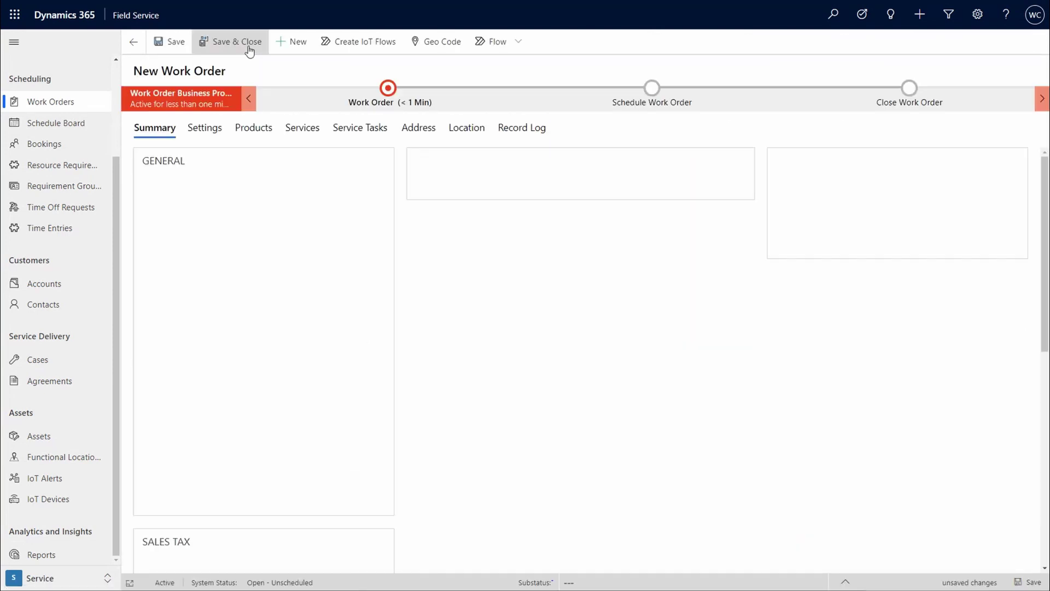
{"action": "left_click", "coordinate": [329, 213]}
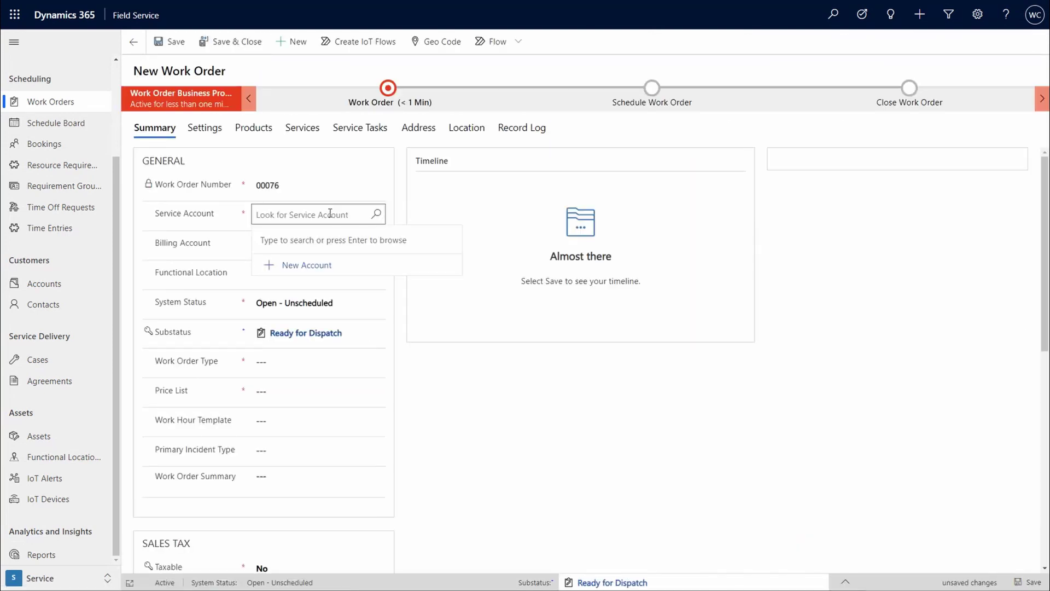
{"action": "type", "text": "trey r"}
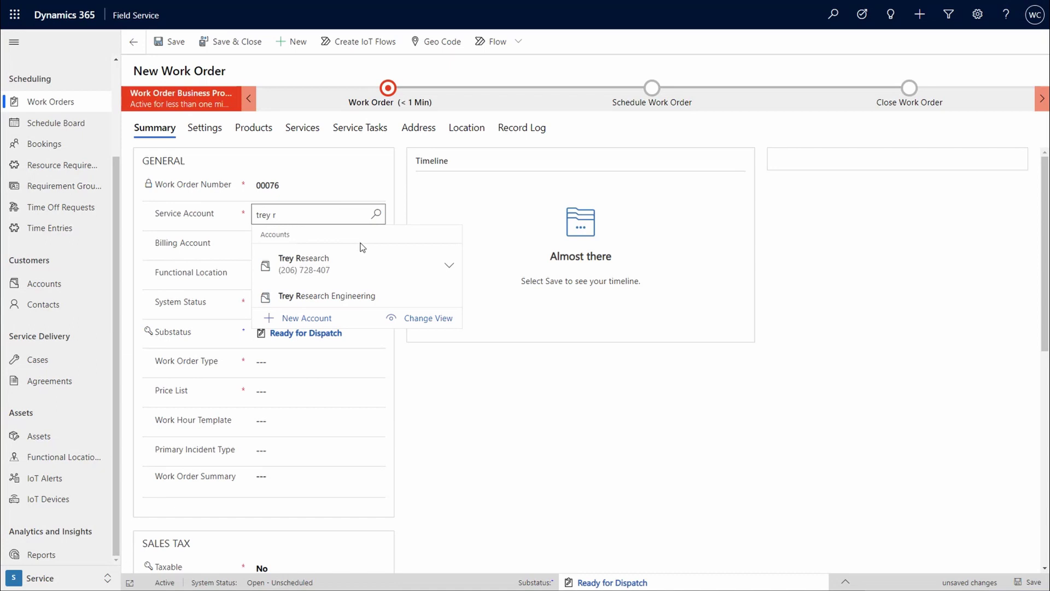
{"action": "left_click", "coordinate": [326, 296]}
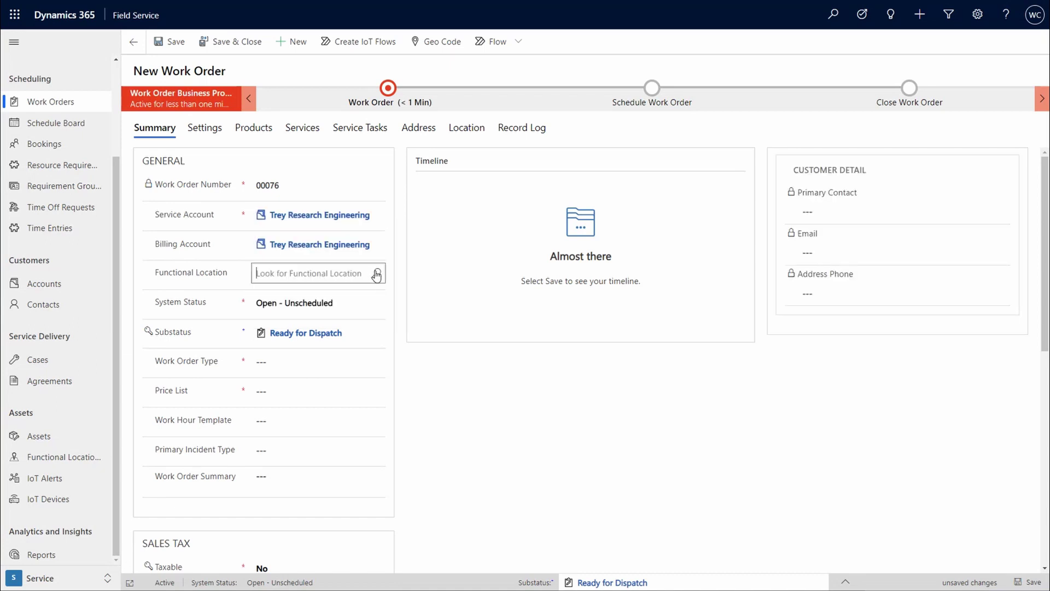
{"action": "left_click", "coordinate": [376, 274]}
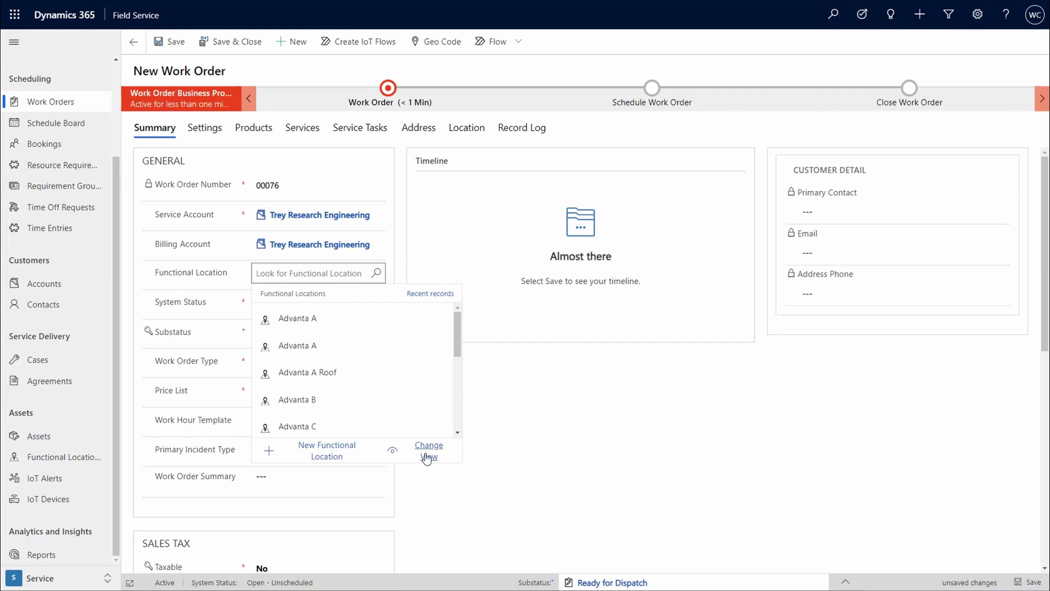
{"action": "left_click", "coordinate": [348, 376]}
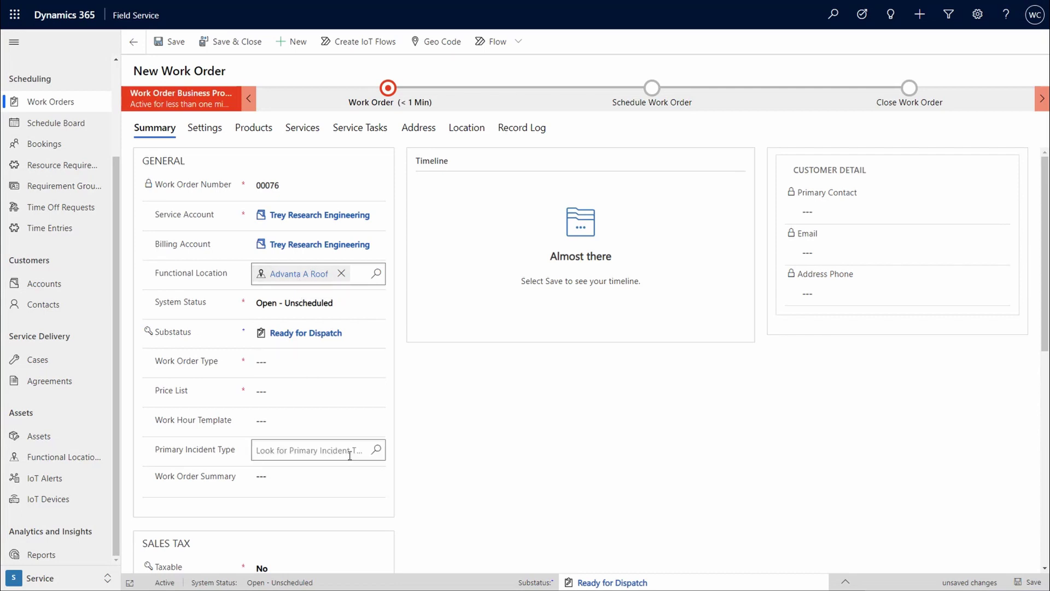
- List the available customer assets, such as HVAC Unit, in the Primary Incident Customer Asset lookup
{"action": "scroll", "coordinate": [352, 456], "scroll_direction": "down", "scroll_amount": 5}
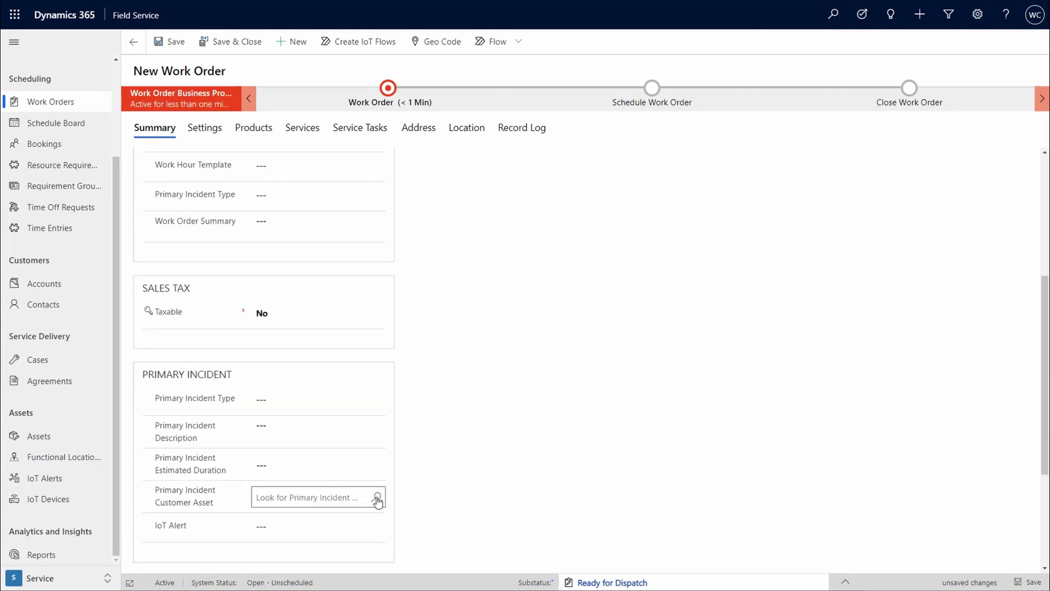
{"action": "left_click", "coordinate": [378, 500]}
{"action": "scroll", "coordinate": [376, 487], "scroll_direction": "down", "scroll_amount": 2}
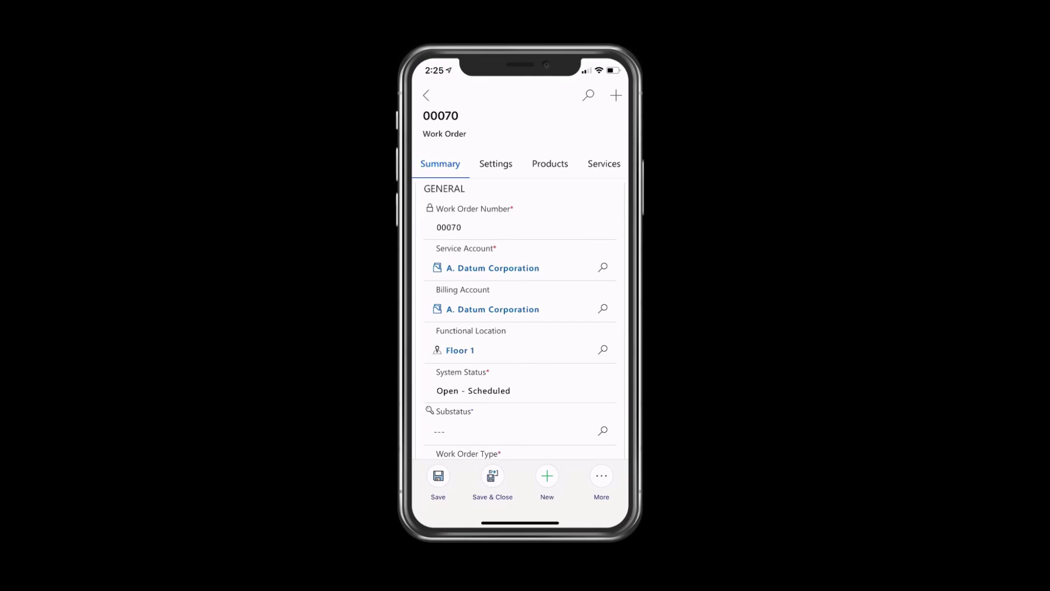
- Open the Floor 1 functional location's Assets and Locations tree and browse Floor 3's rooms
{"action": "left_click", "coordinate": [460, 350]}
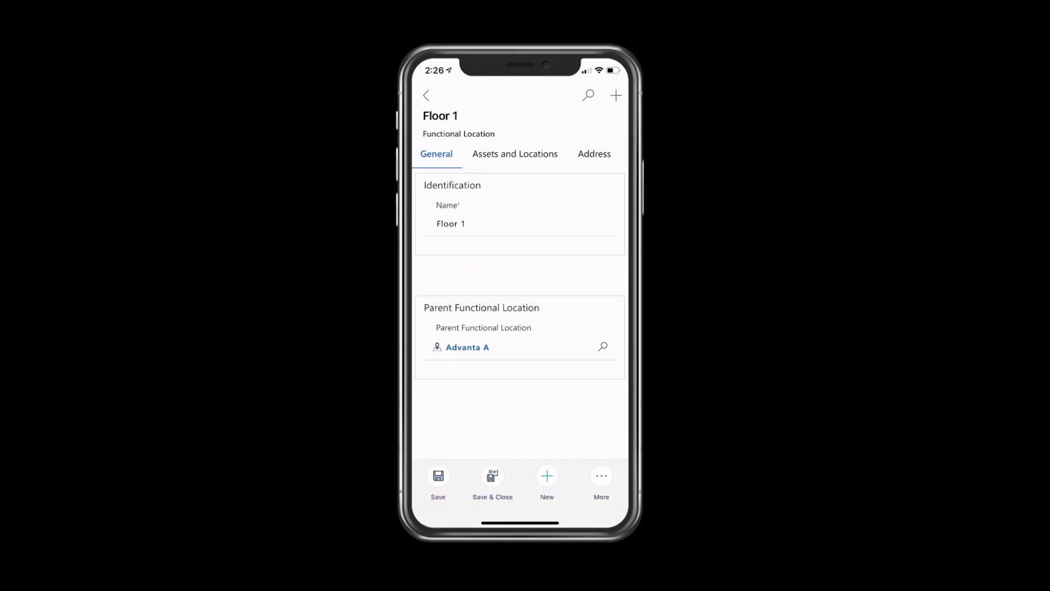
{"action": "left_click", "coordinate": [515, 154]}
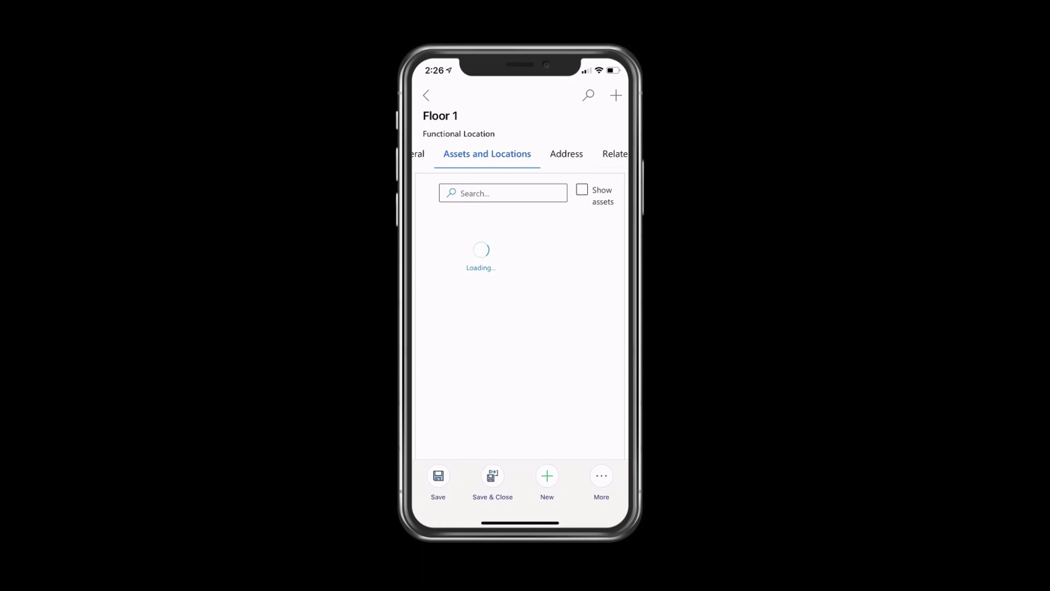
{"action": "left_click", "coordinate": [474, 315]}
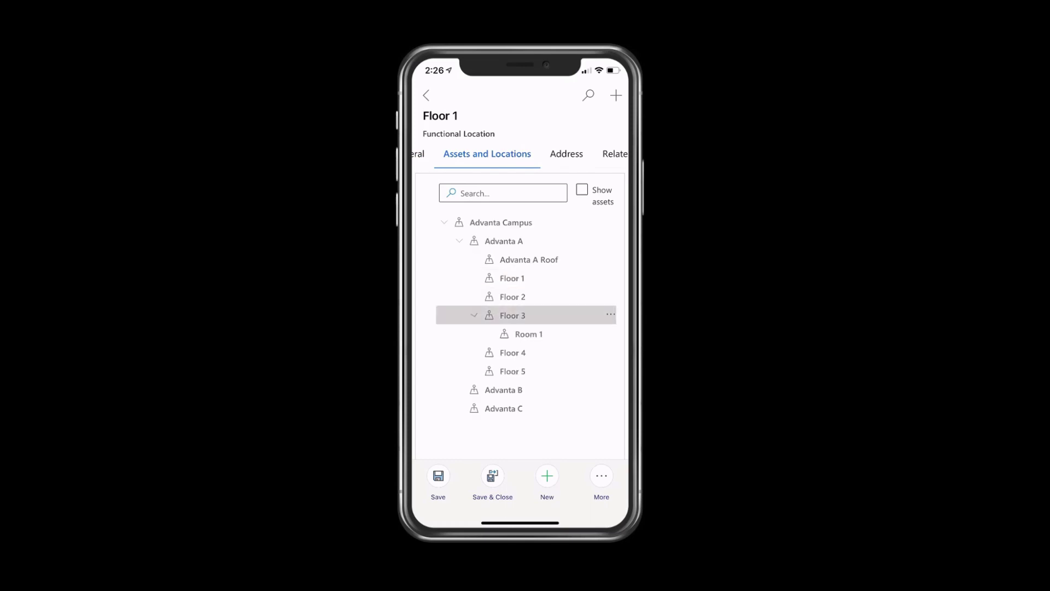
{"action": "left_click", "coordinate": [474, 315]}
{"action": "left_click", "coordinate": [512, 277]}
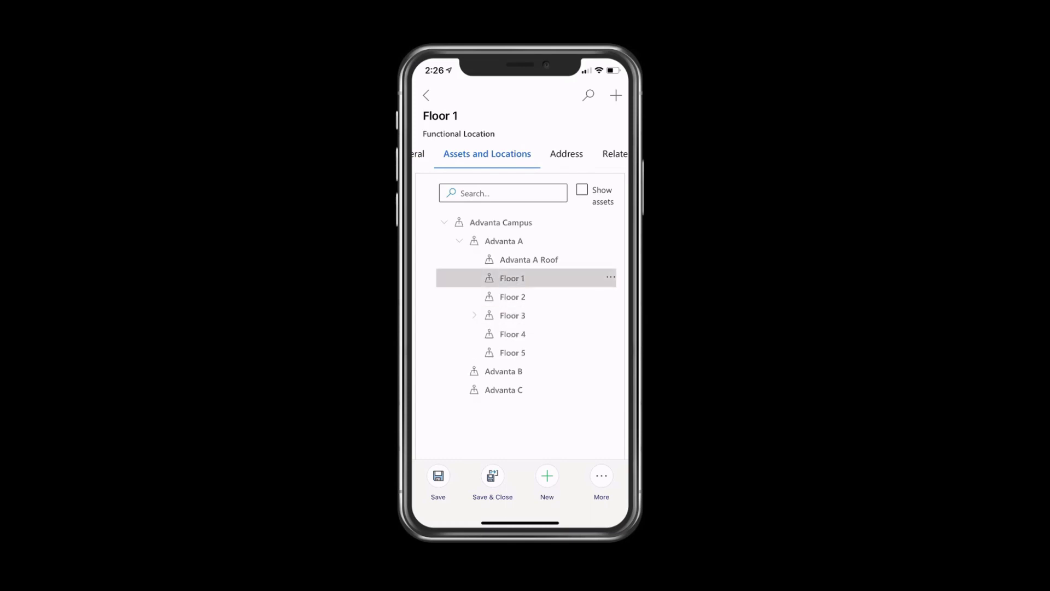
- Enable Show assets and expand Advanta A Roof and HVAC Unit to view its components
{"action": "left_click", "coordinate": [582, 190]}
{"action": "left_click", "coordinate": [529, 260]}
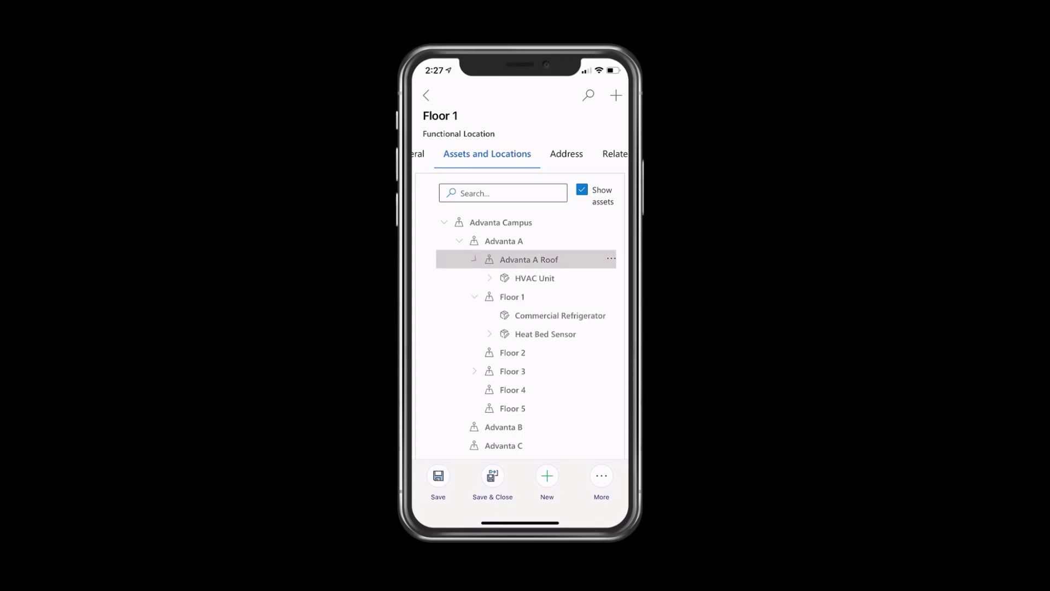
{"action": "left_click", "coordinate": [535, 278]}
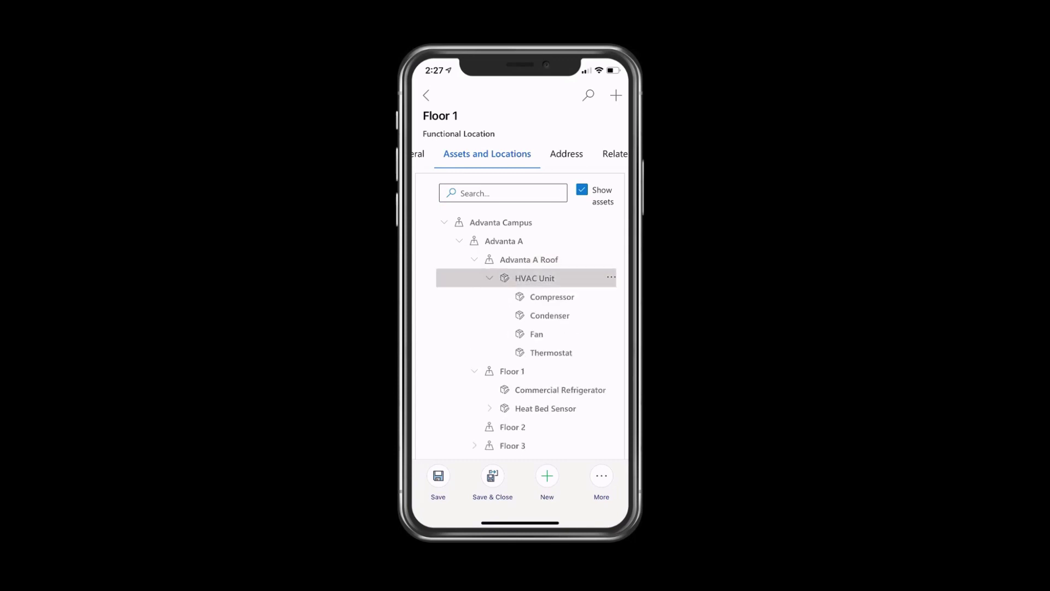
{"action": "left_click", "coordinate": [490, 278]}
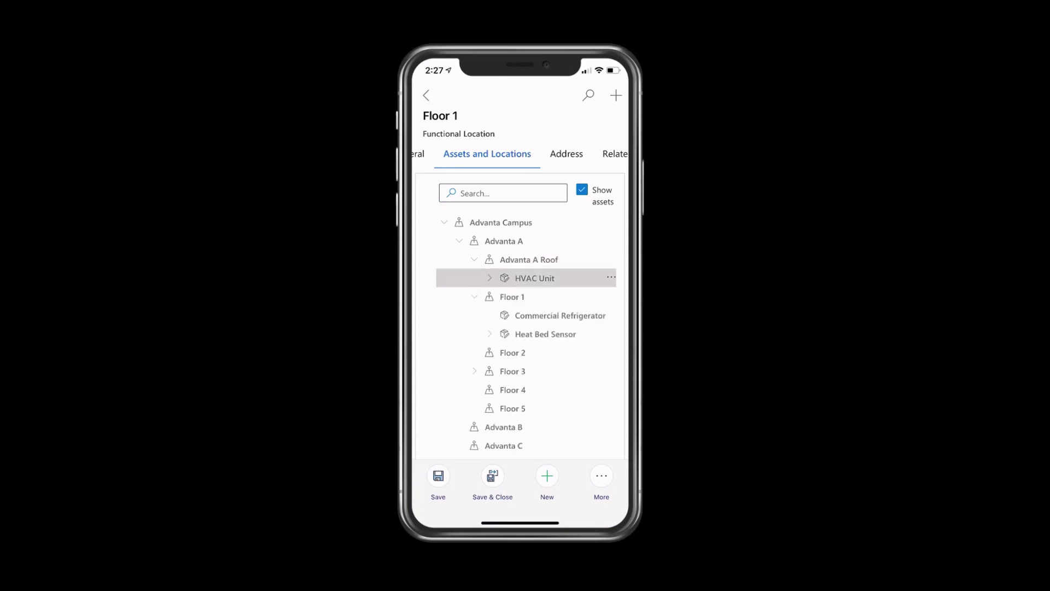
{"action": "left_click", "coordinate": [474, 296]}
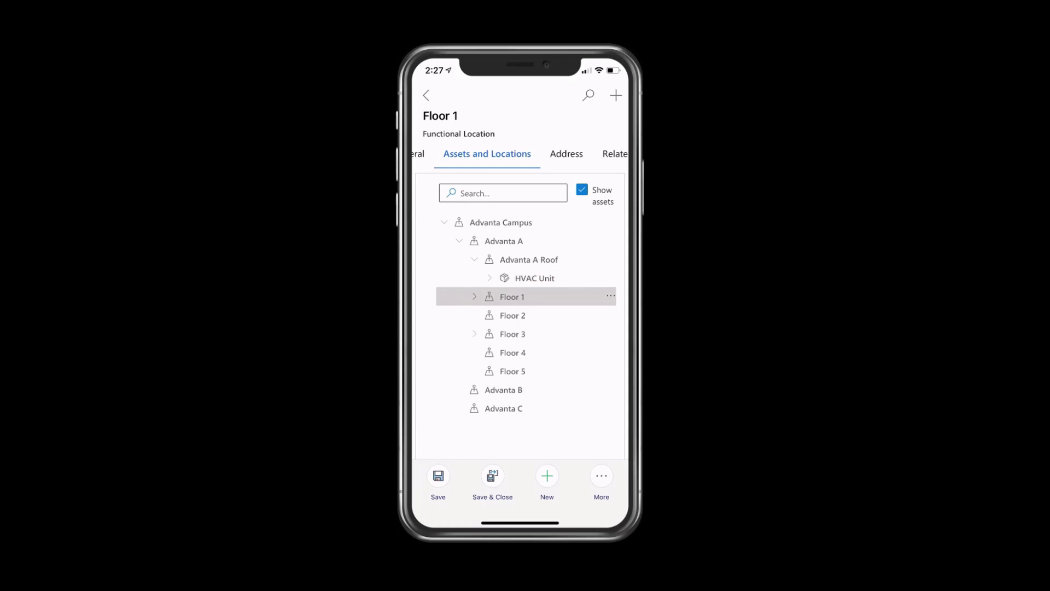
- Search the tree for 'Comp' to find the Compressor, then clear it and select Advanta A
{"action": "left_click", "coordinate": [475, 259]}
{"action": "left_click", "coordinate": [492, 193]}
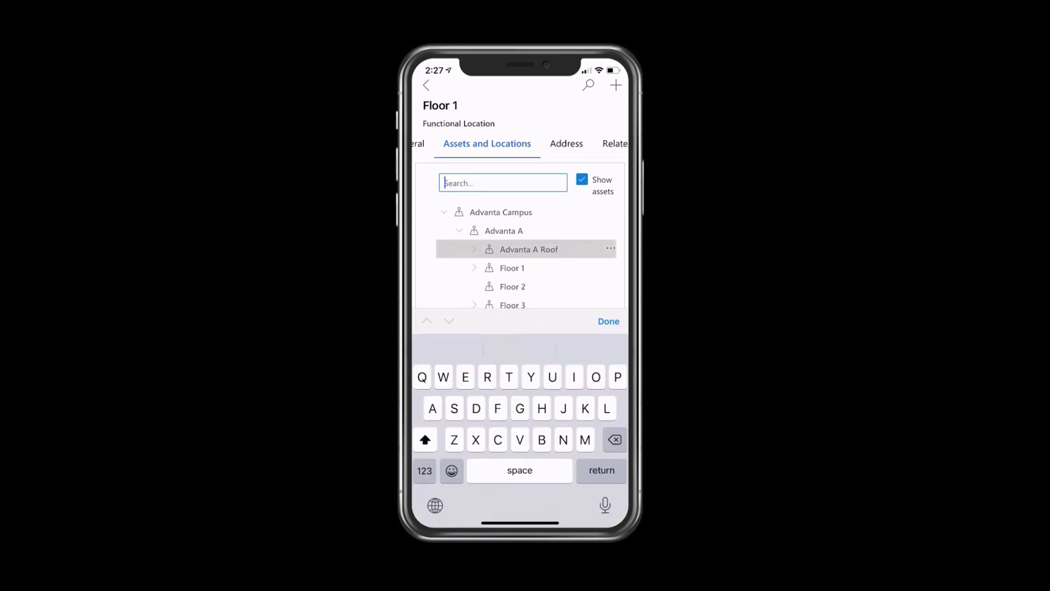
{"action": "type", "text": "Comp"}
{"action": "left_click", "coordinate": [608, 321]}
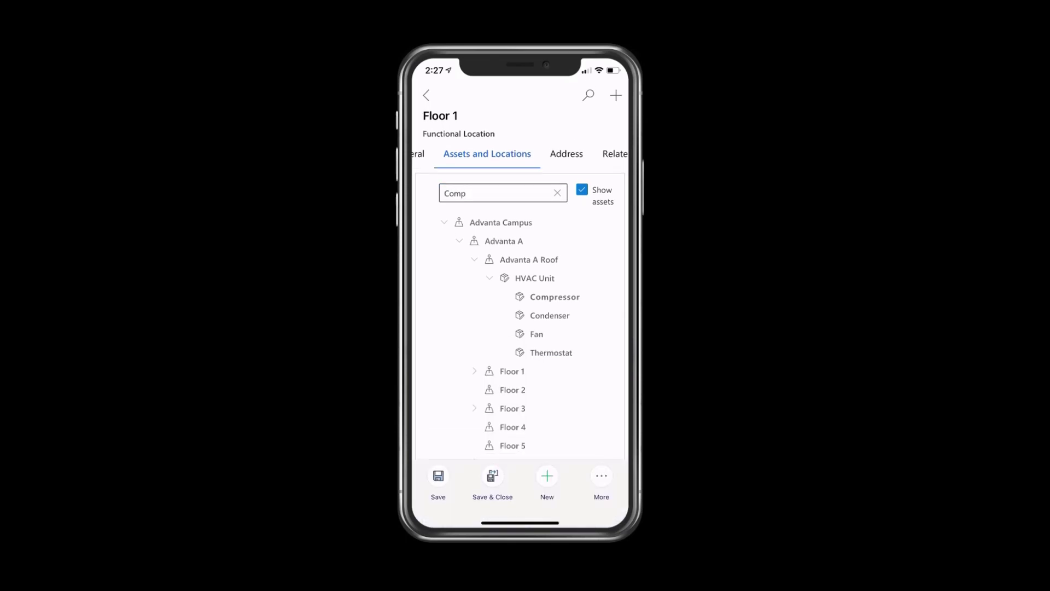
{"action": "left_click", "coordinate": [557, 193]}
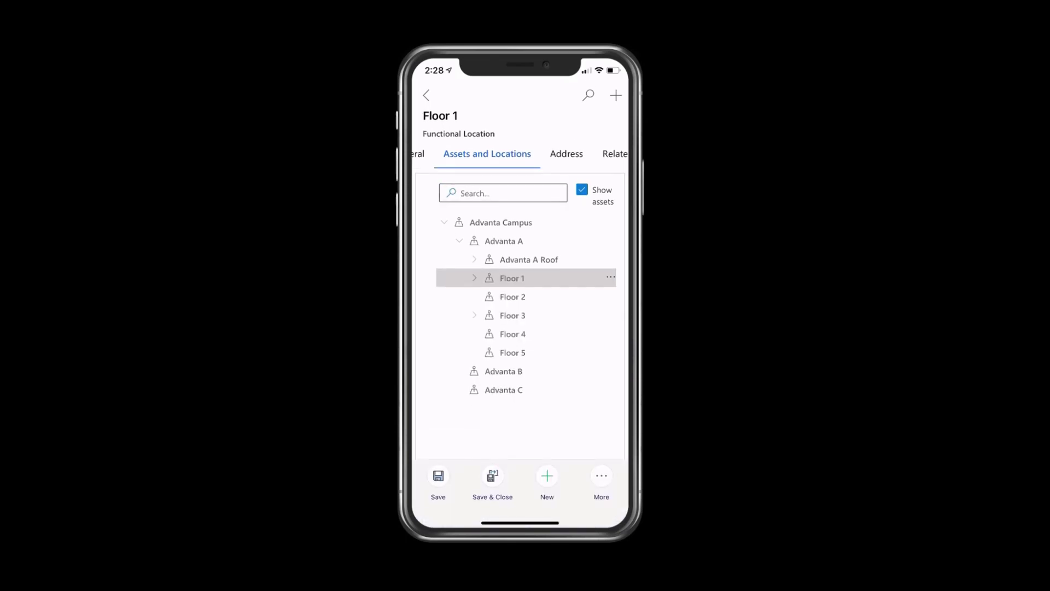
{"action": "left_click", "coordinate": [529, 260]}
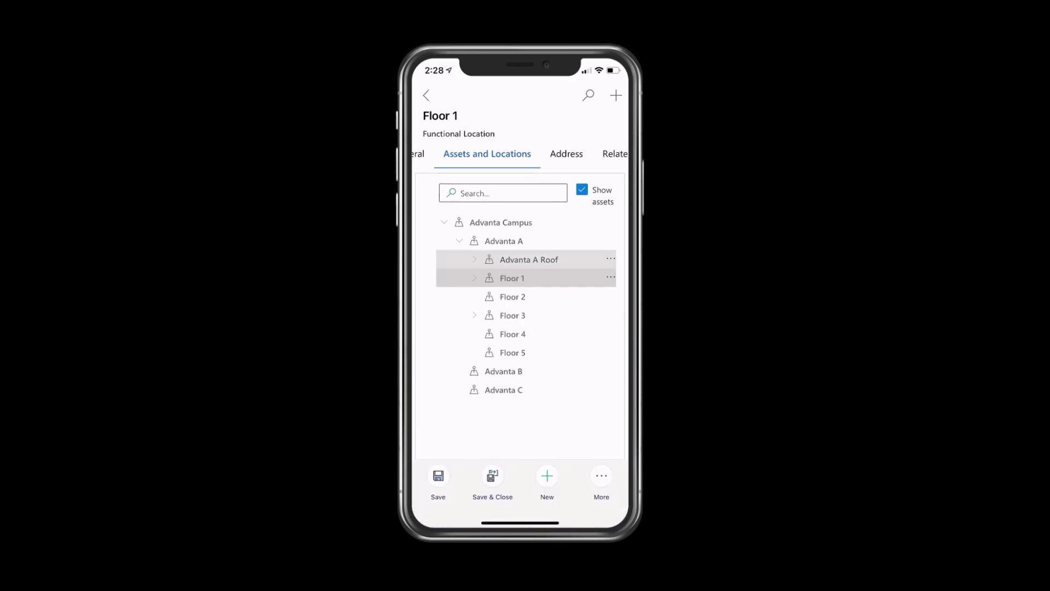
{"action": "left_click", "coordinate": [503, 240]}
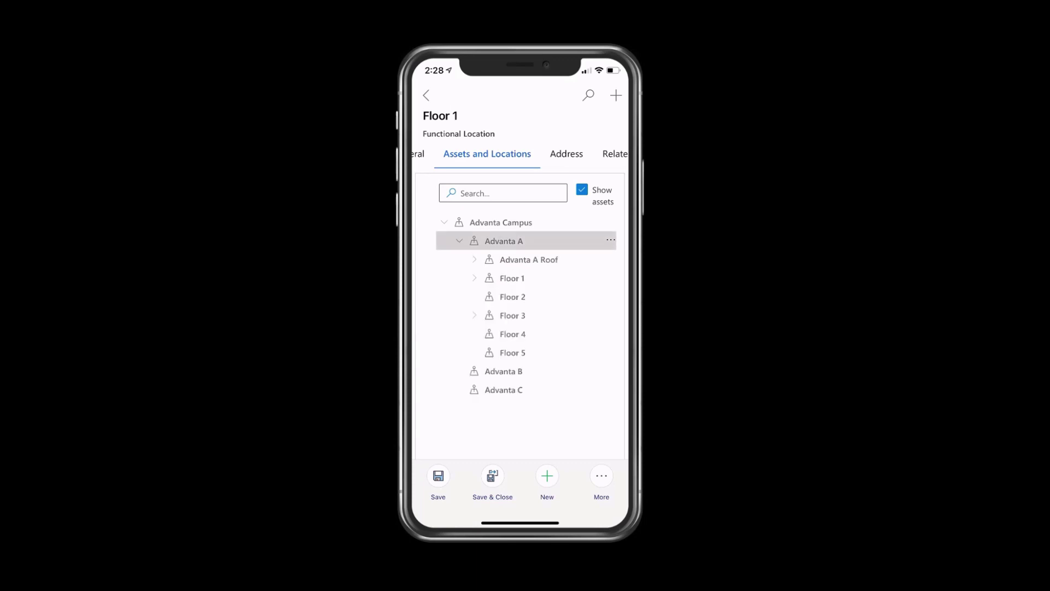
- Create a new location named 'Floor 6' under Advanta A and save it
{"action": "left_click", "coordinate": [611, 240]}
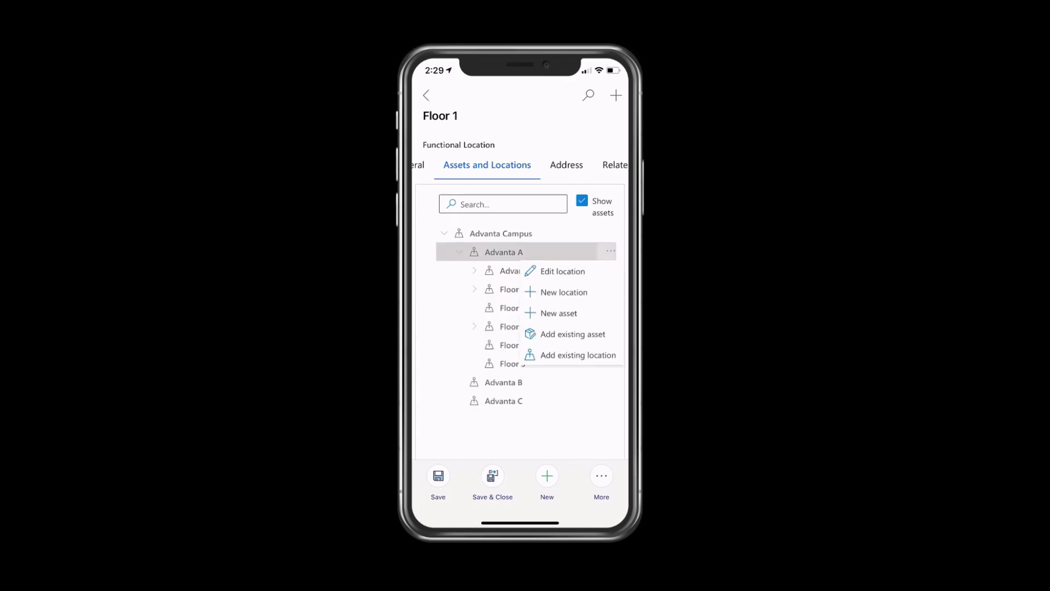
{"action": "left_click", "coordinate": [563, 292]}
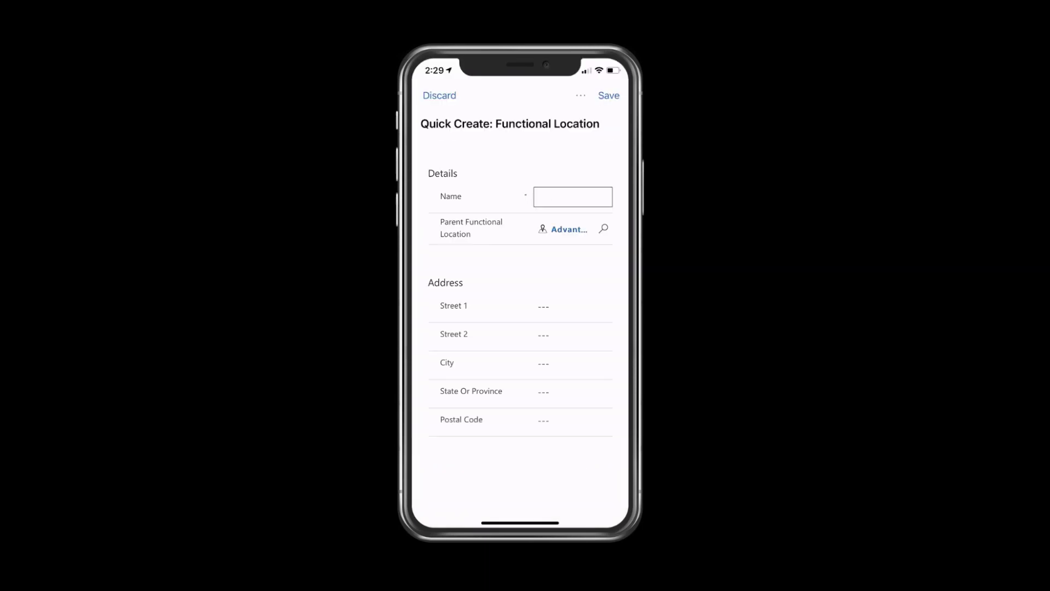
{"action": "left_click", "coordinate": [573, 196]}
{"action": "type", "text": "Floor 6"}
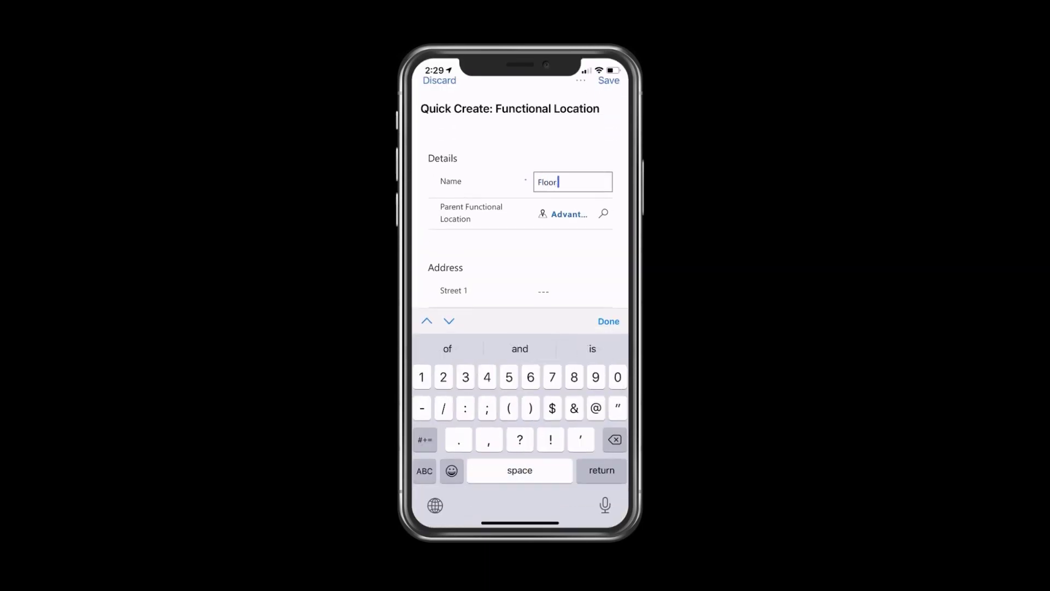
{"action": "left_click", "coordinate": [609, 321]}
{"action": "left_click", "coordinate": [609, 95]}
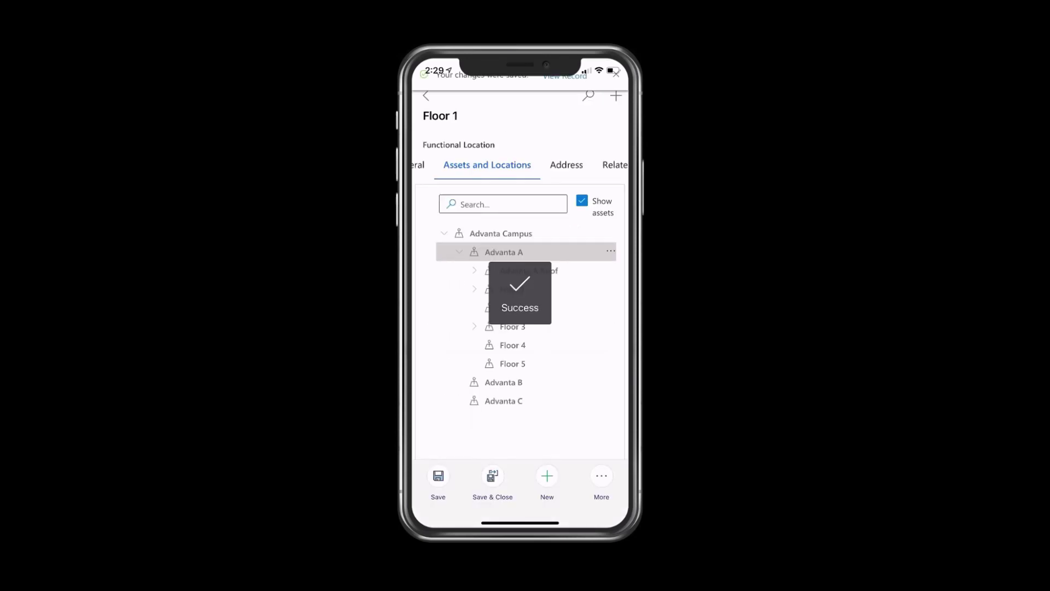